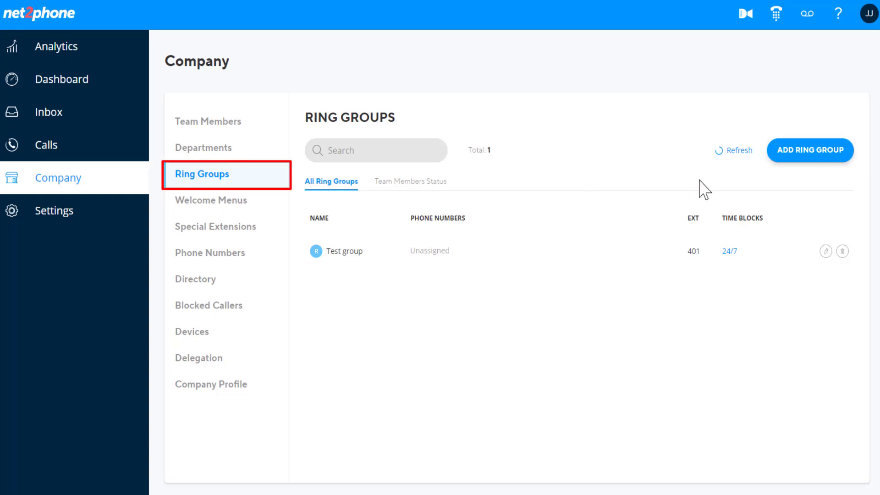
# Step: Create a new ring group, keeping Ring Group 2 and ext 402, and assign it the unused phone number
pyautogui.click(810, 163)
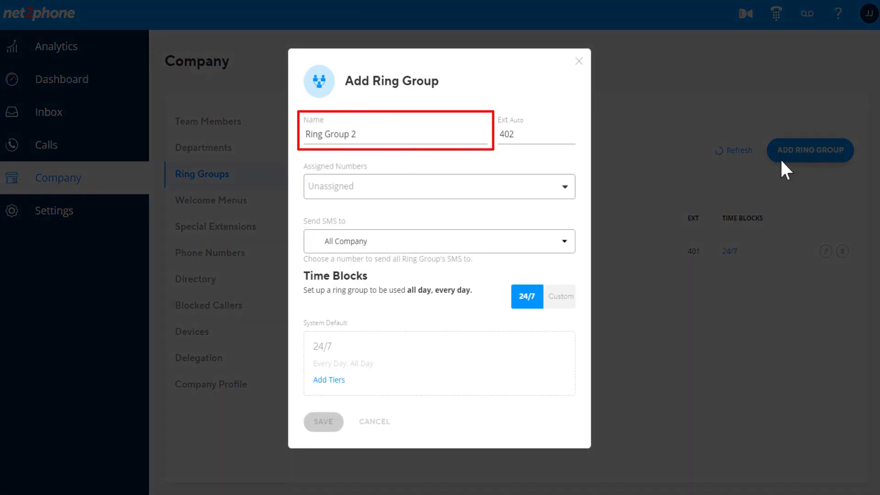
pyautogui.click(400, 135)
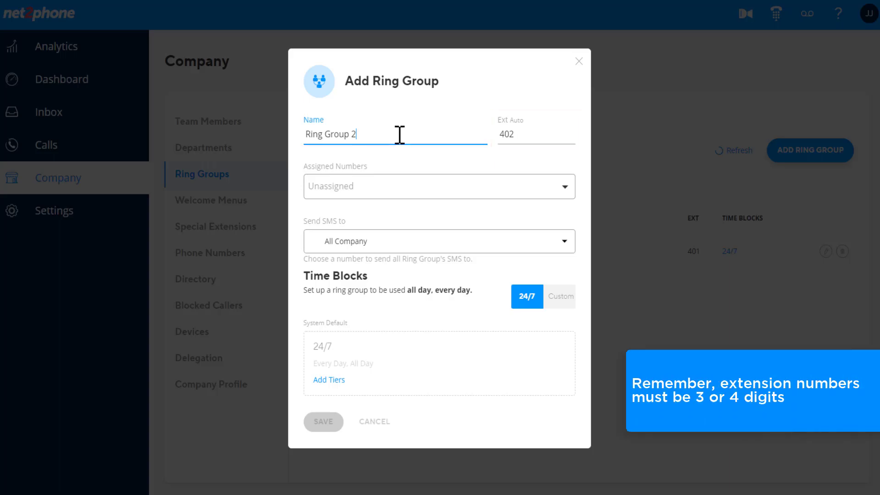
pyautogui.click(530, 134)
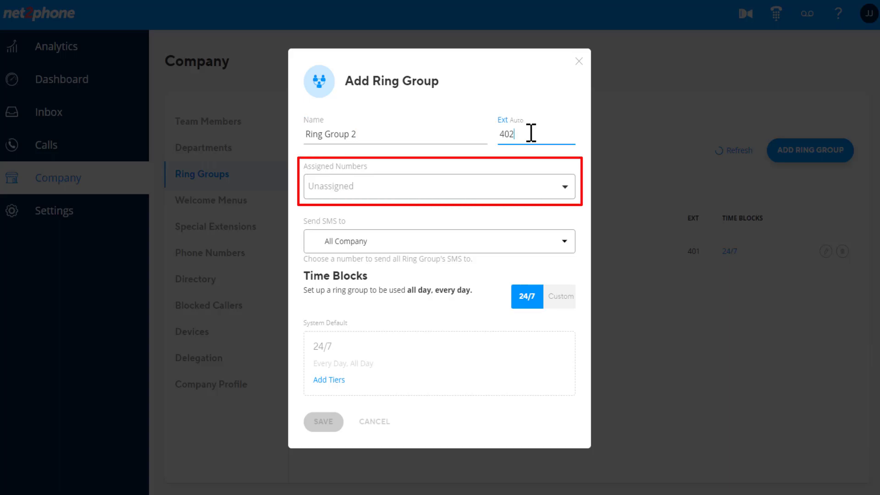
pyautogui.click(564, 187)
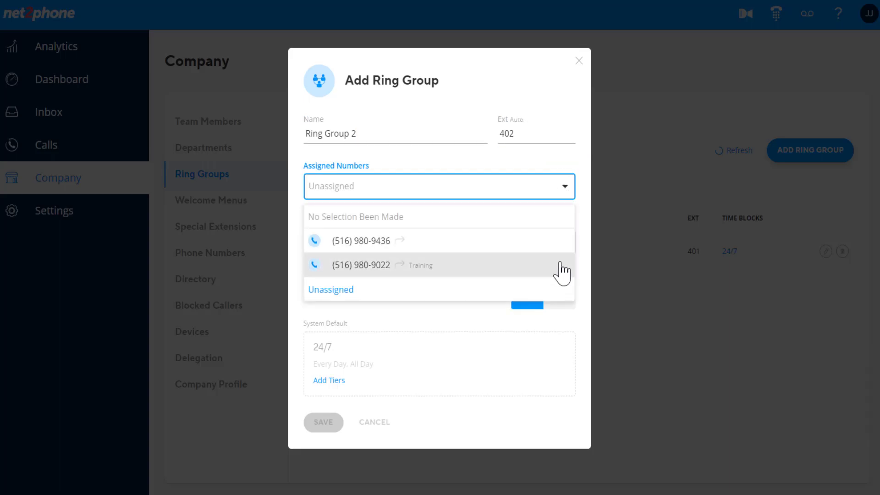
pyautogui.click(562, 268)
pyautogui.click(557, 168)
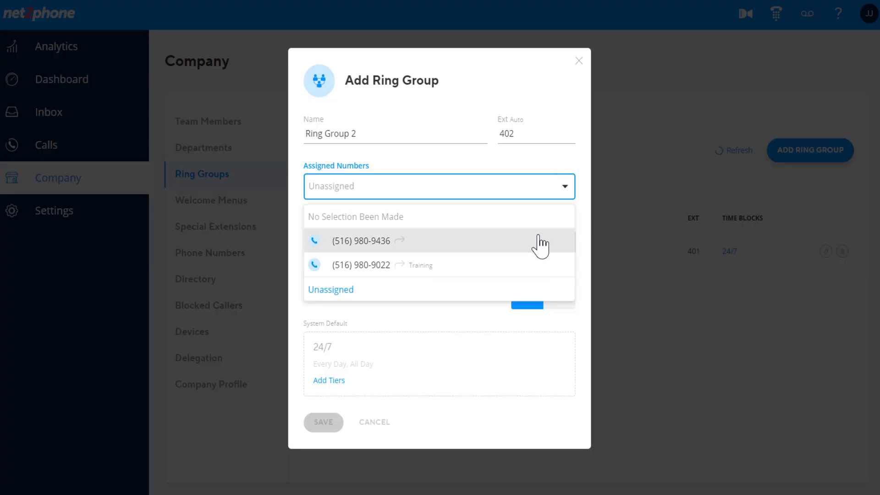
pyautogui.click(553, 336)
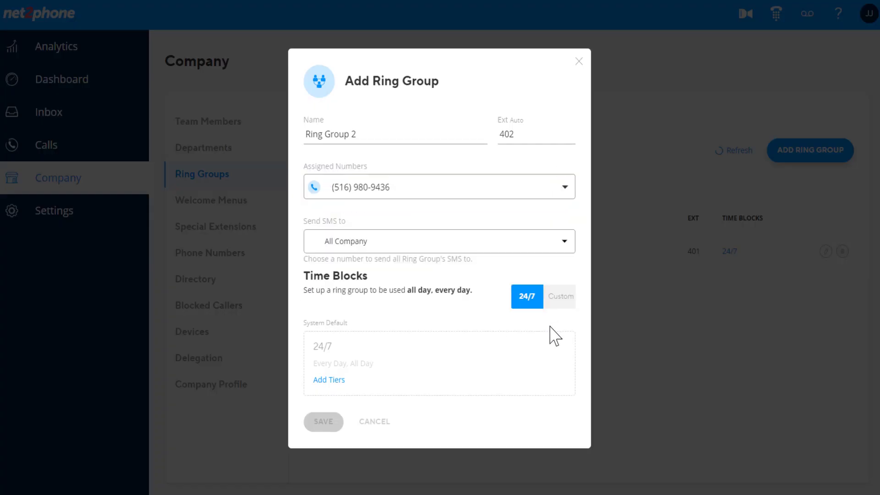
pyautogui.click(561, 241)
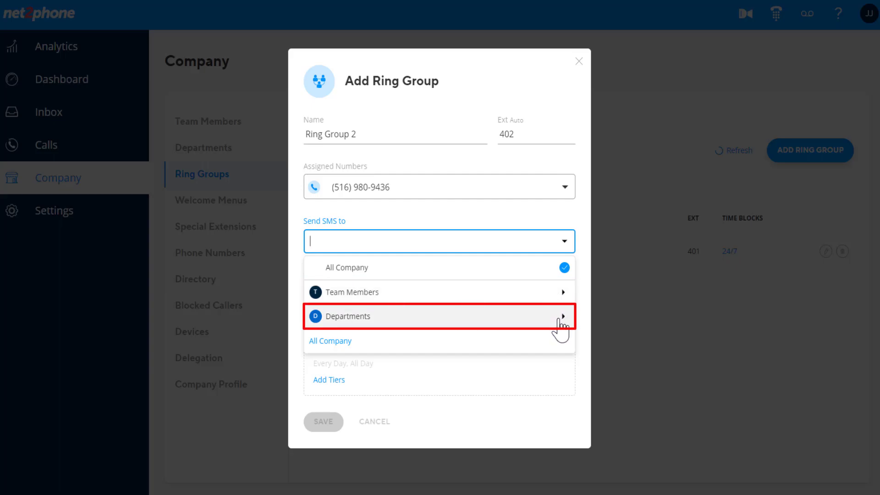
pyautogui.click(563, 341)
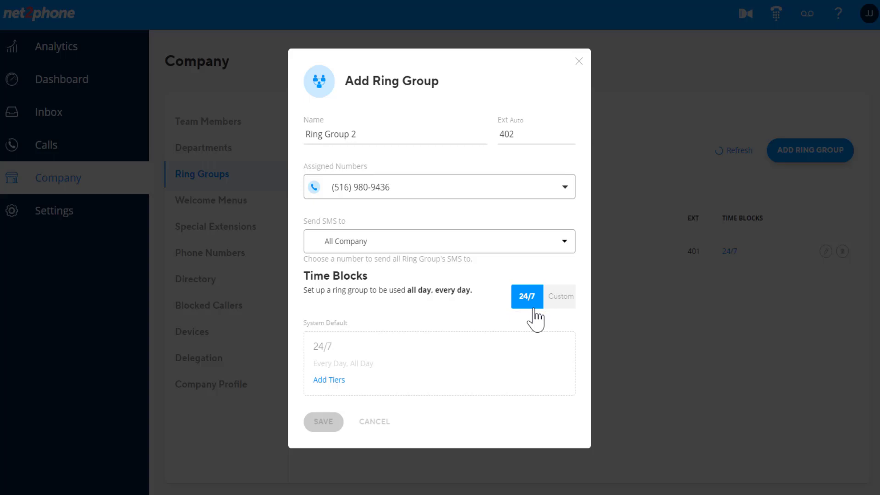
pyautogui.click(561, 316)
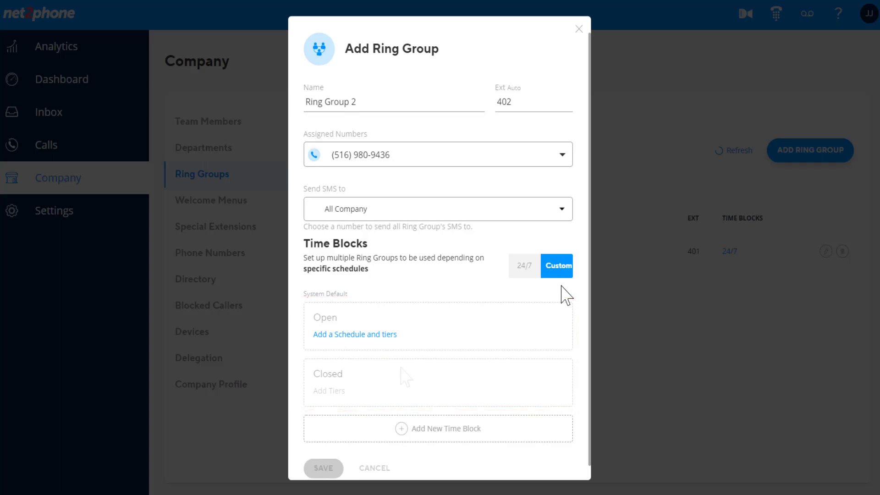
pyautogui.click(519, 274)
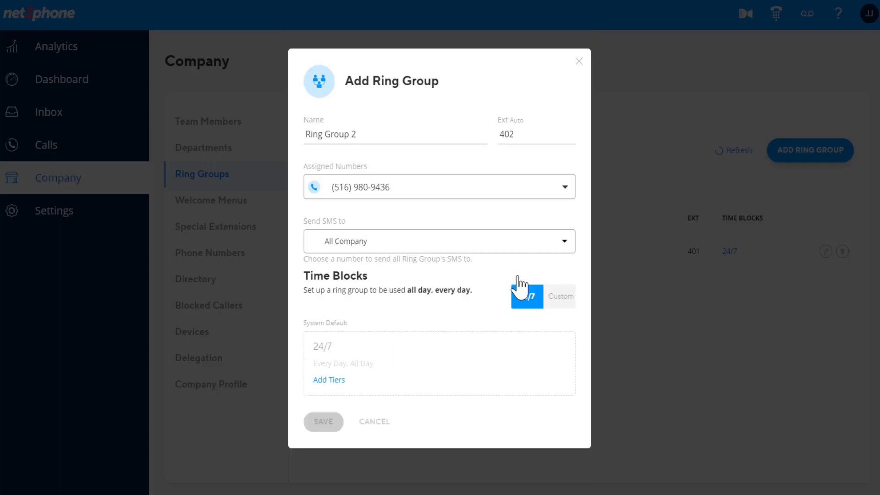
# Step: Add a first tier to the 24/7 block ringing the ext 201 team member 5 times
pyautogui.click(338, 380)
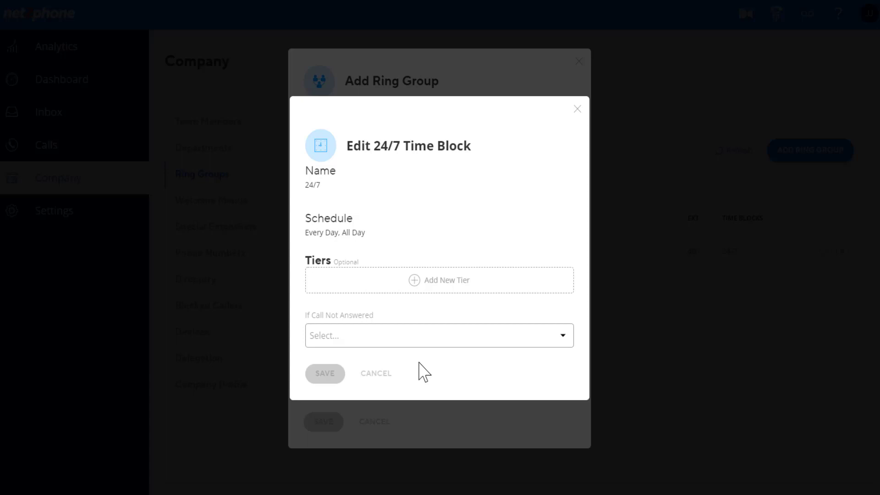
pyautogui.click(465, 287)
pyautogui.click(461, 277)
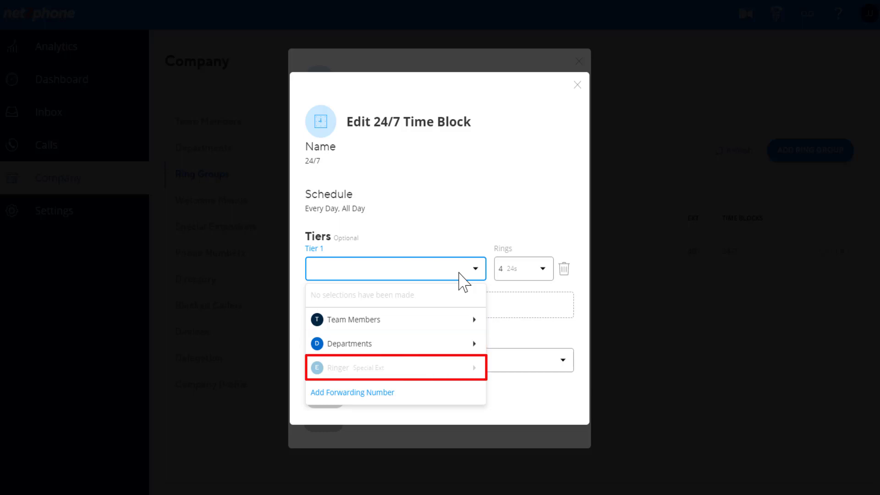
pyautogui.click(440, 320)
pyautogui.click(440, 321)
pyautogui.click(526, 238)
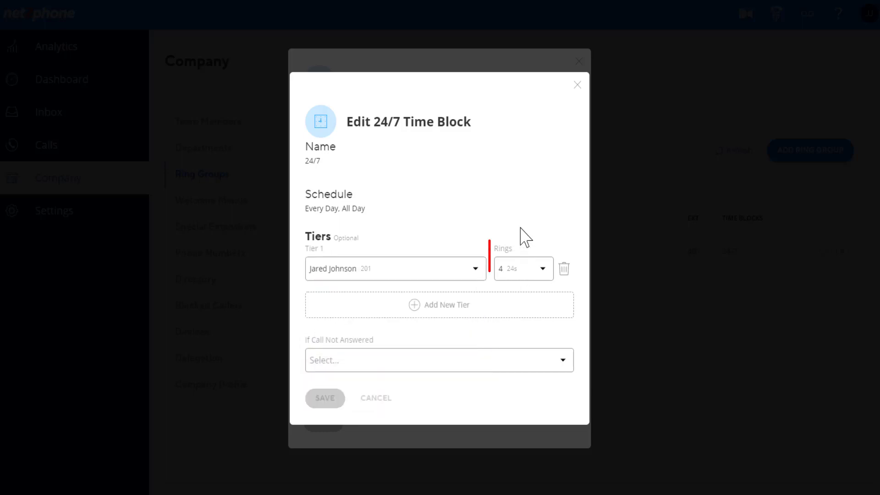
pyautogui.click(544, 272)
pyautogui.click(516, 391)
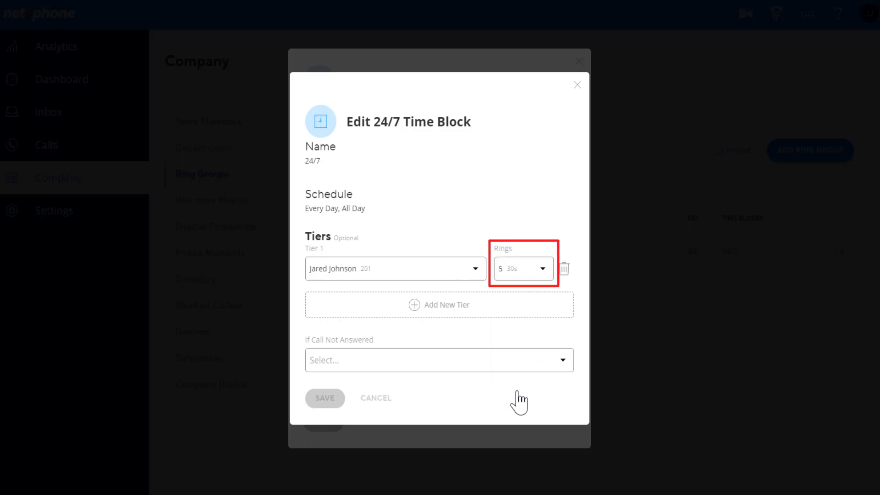
# Step: Add a second tier ringing the Training department
pyautogui.click(434, 305)
pyautogui.click(428, 295)
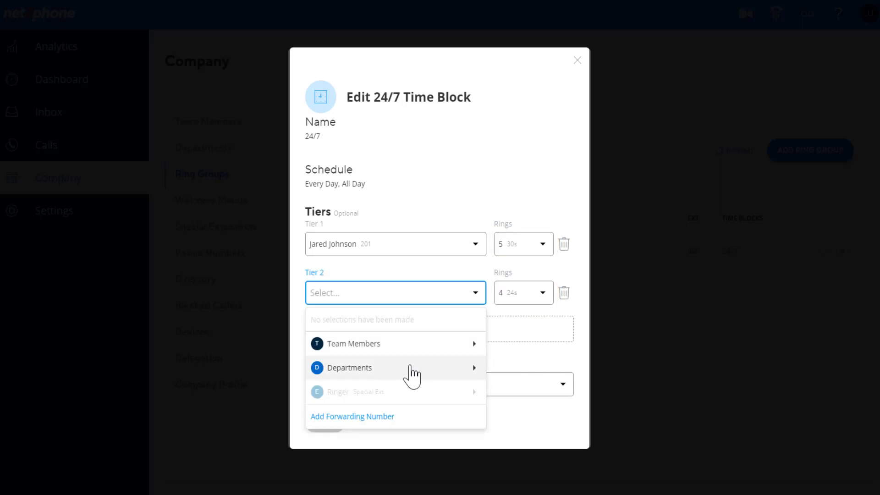
pyautogui.click(411, 368)
pyautogui.click(413, 367)
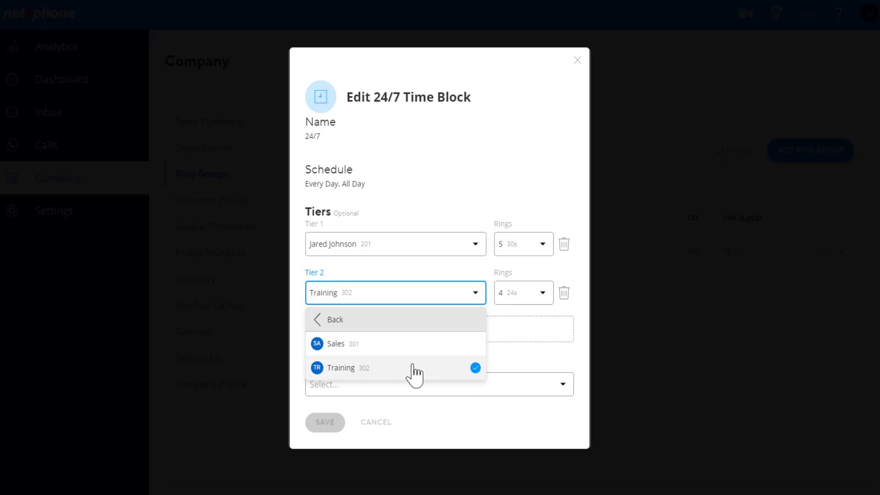
pyautogui.click(541, 361)
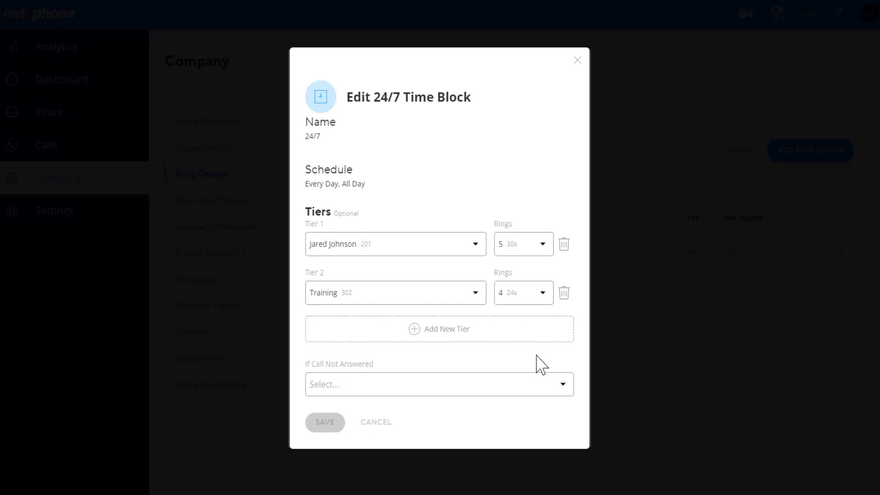
# Step: Send unanswered 24/7 calls to the Welcome Menu
pyautogui.click(389, 394)
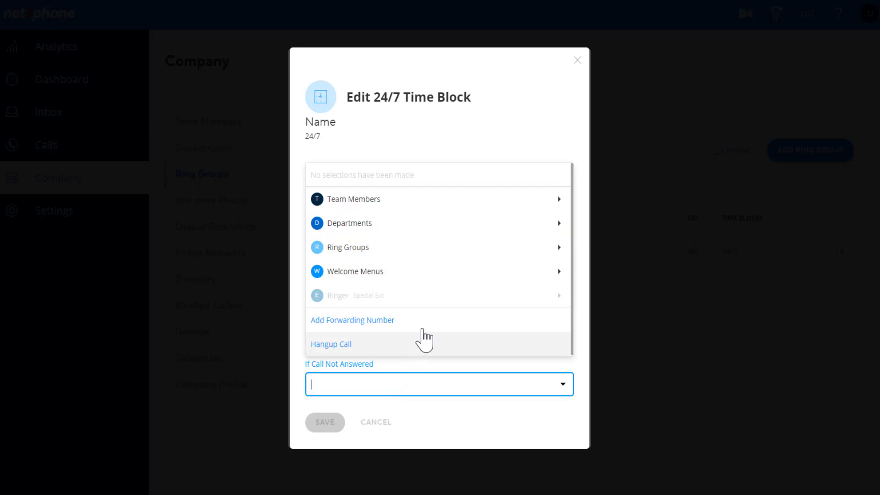
pyautogui.click(441, 281)
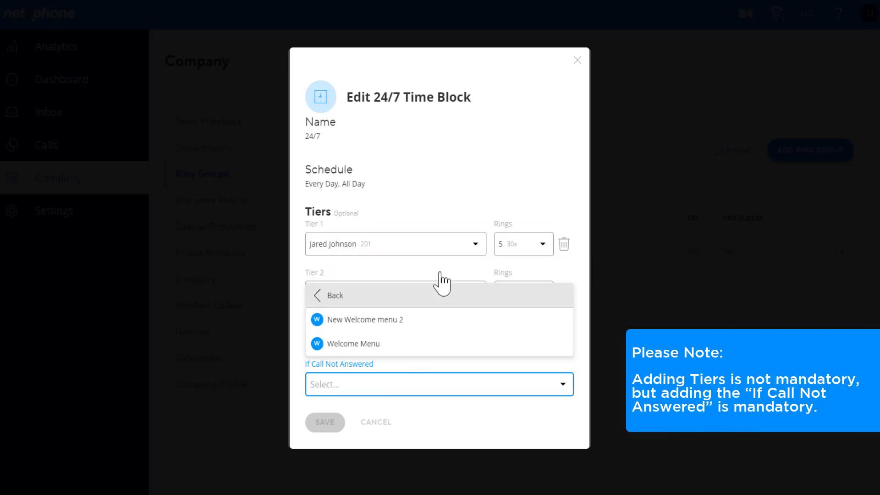
pyautogui.click(583, 373)
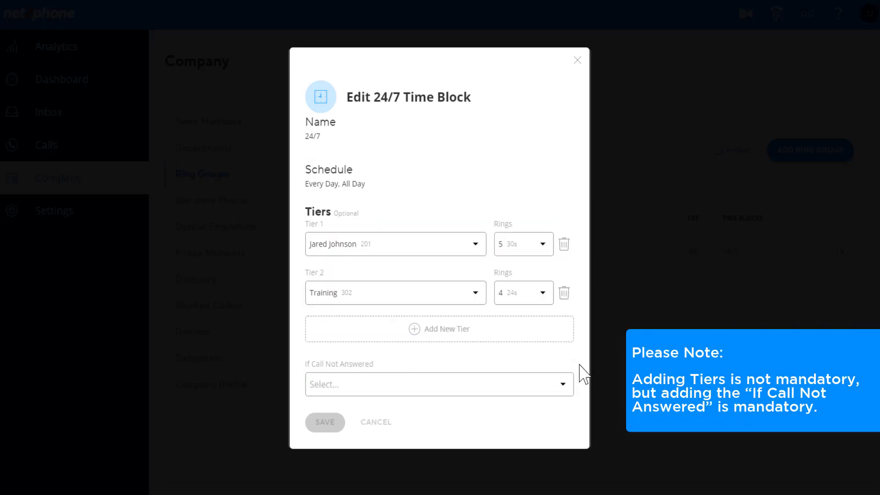
pyautogui.click(559, 387)
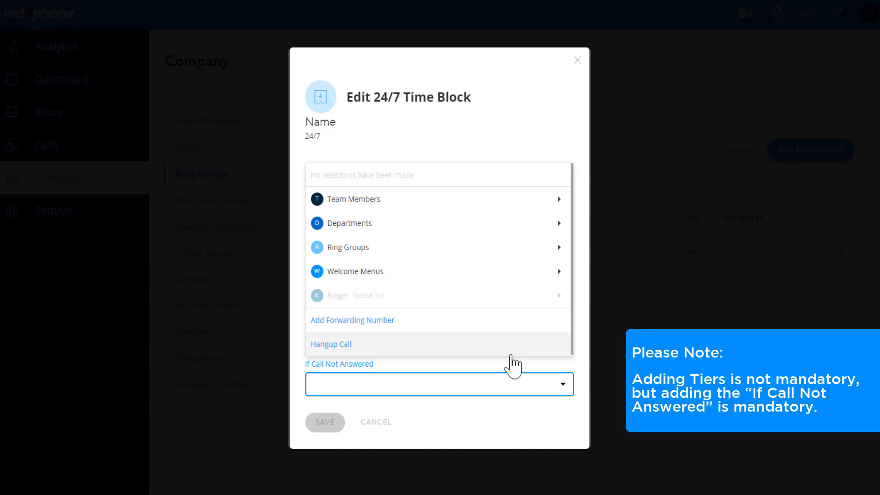
pyautogui.click(507, 275)
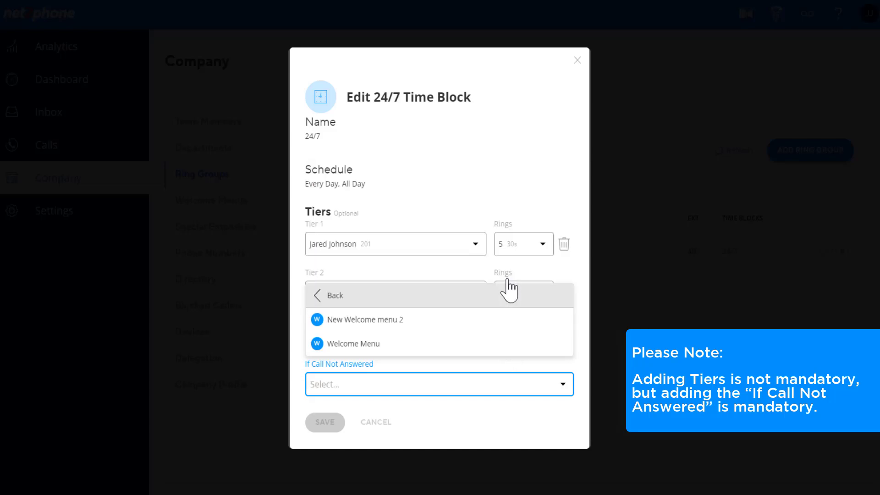
pyautogui.click(495, 348)
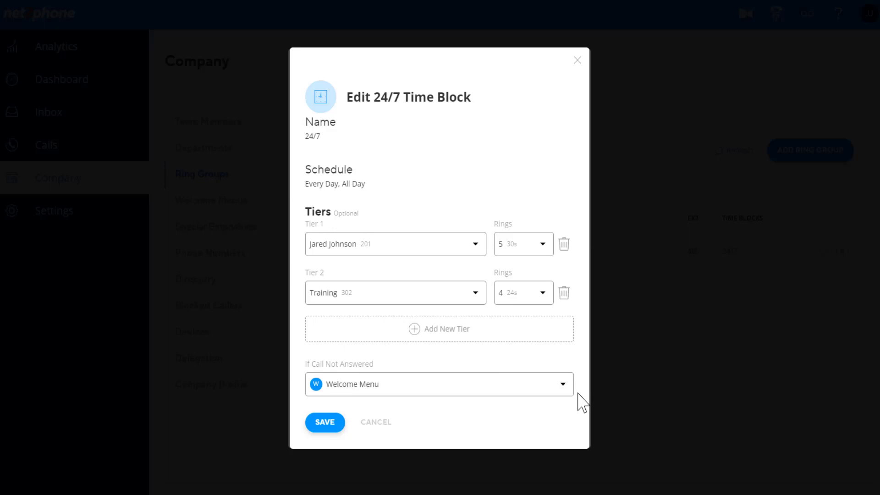
# Step: Save the 24/7 time block, then save the new ring group
pyautogui.click(328, 430)
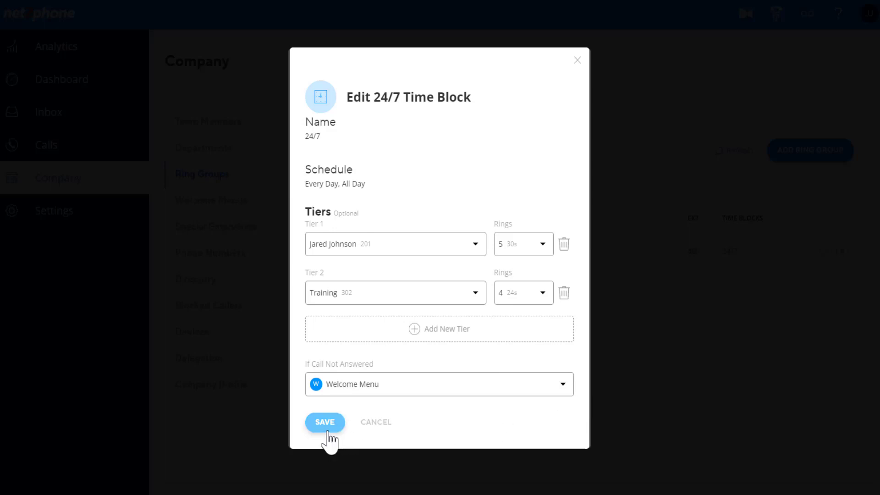
pyautogui.click(541, 425)
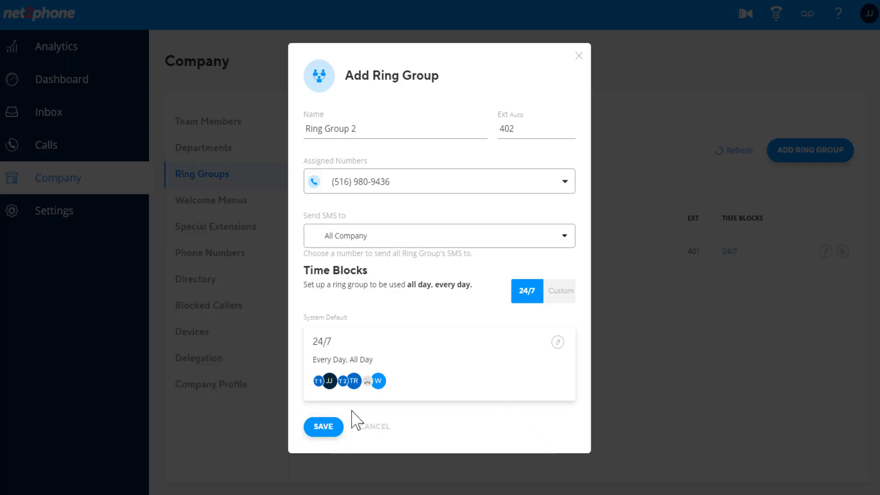
pyautogui.click(320, 429)
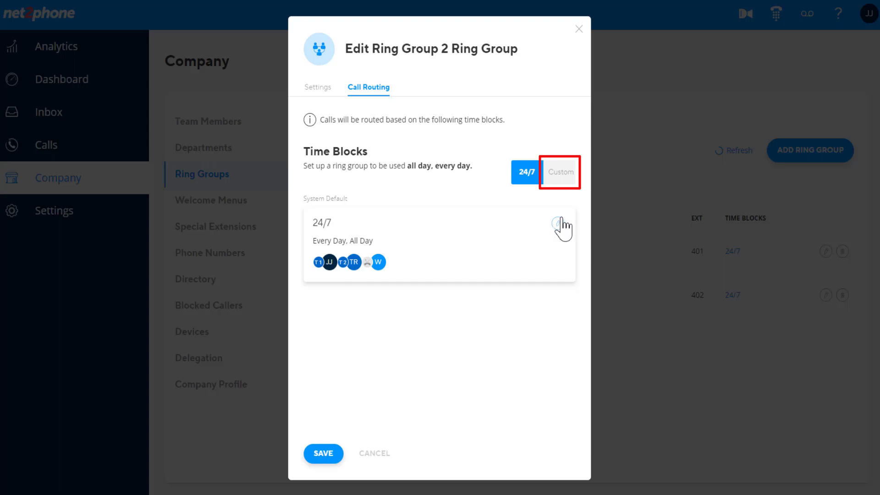
# Step: Switch call routing from 24/7 to Custom and edit the Open block's schedule and tiers
pyautogui.click(566, 170)
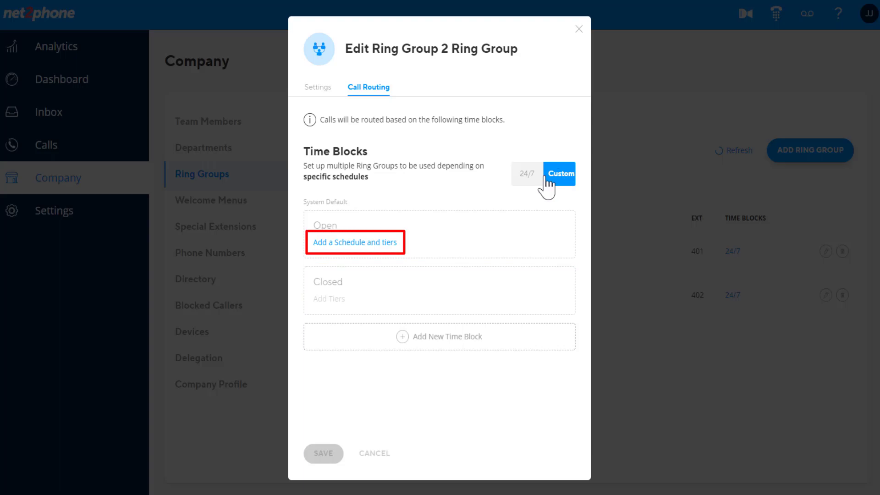
pyautogui.click(379, 243)
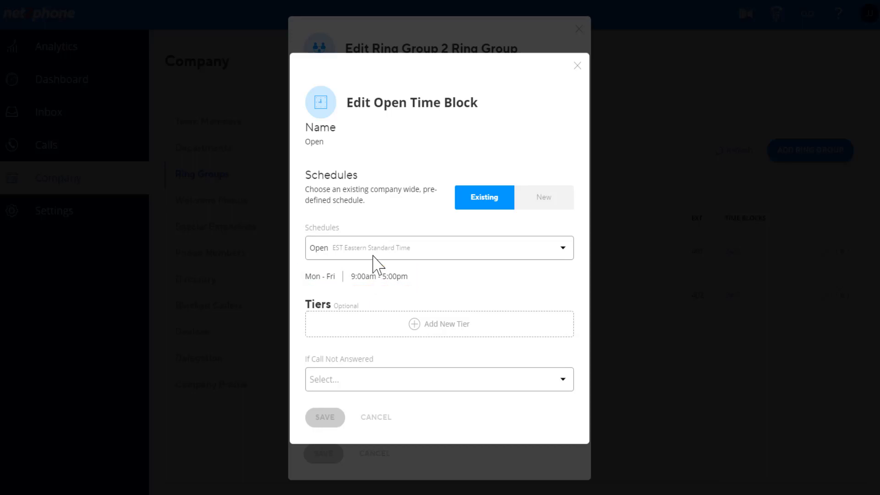
# Step: Create a new Open schedule for Monday through Friday, set to All Day (12:00am–11:59pm EST)
pyautogui.click(553, 207)
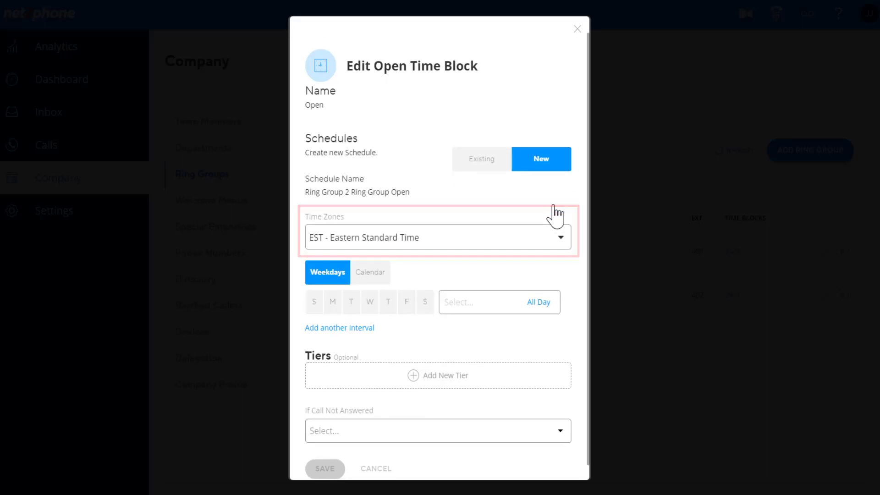
pyautogui.click(333, 302)
pyautogui.click(350, 301)
pyautogui.click(370, 301)
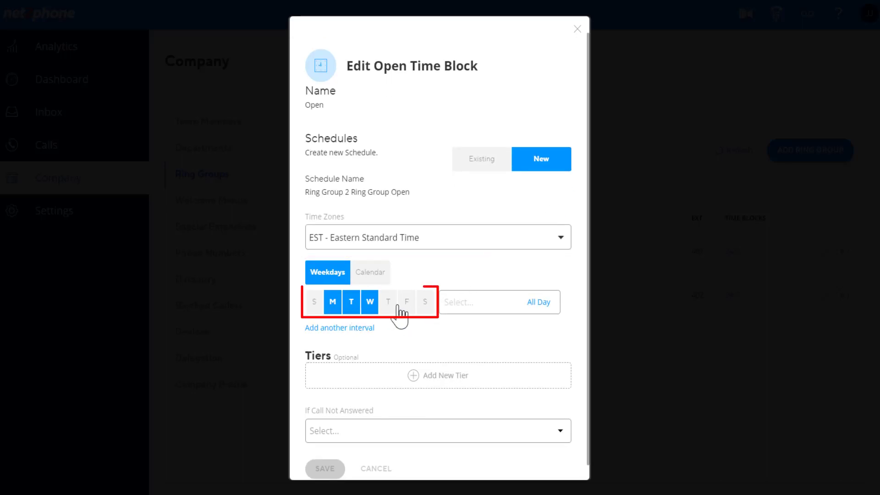
pyautogui.click(404, 302)
pyautogui.click(388, 302)
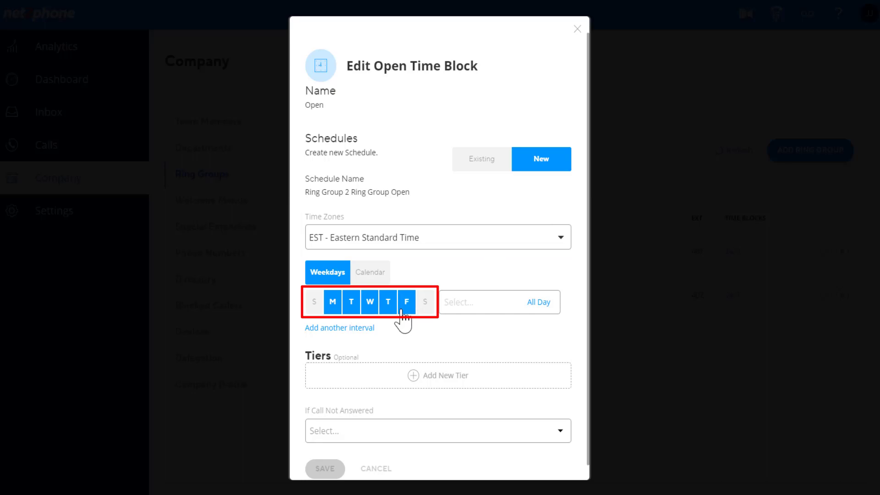
pyautogui.click(507, 304)
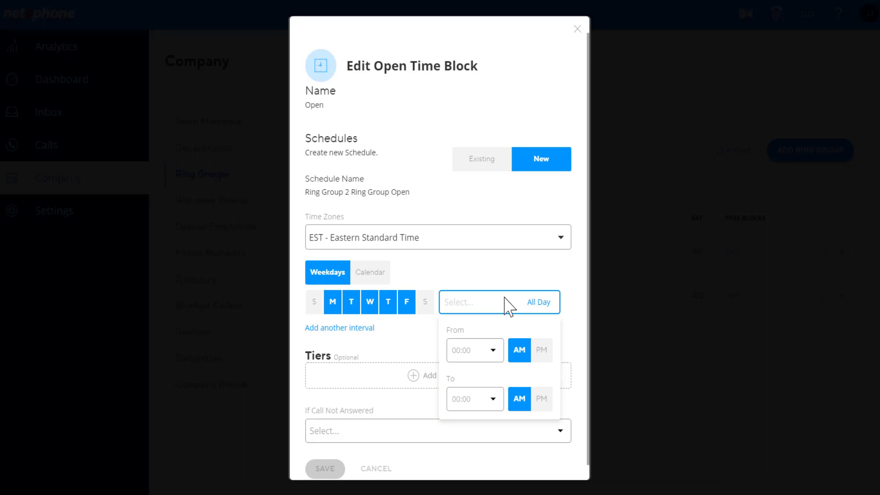
pyautogui.click(552, 307)
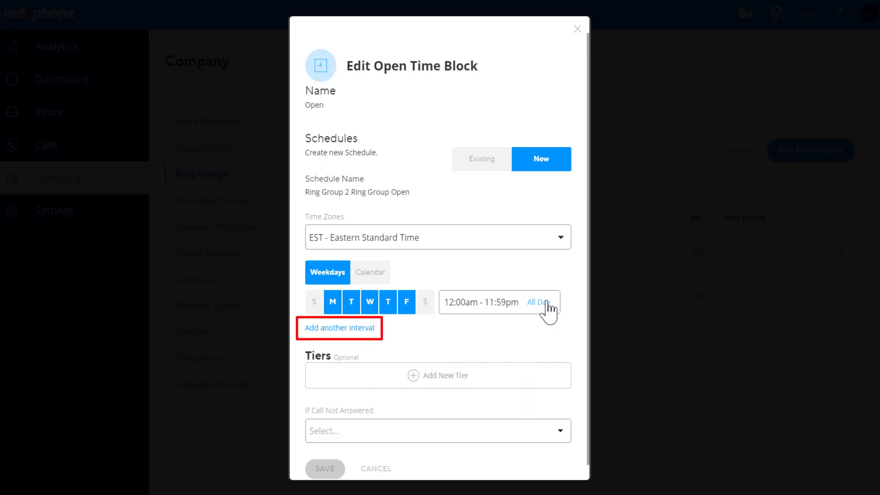
# Step: Add a second hours interval for Mon–Thu 9am–5pm and Fri 9am–2pm, routing to Sales, and save the Open block
pyautogui.click(343, 329)
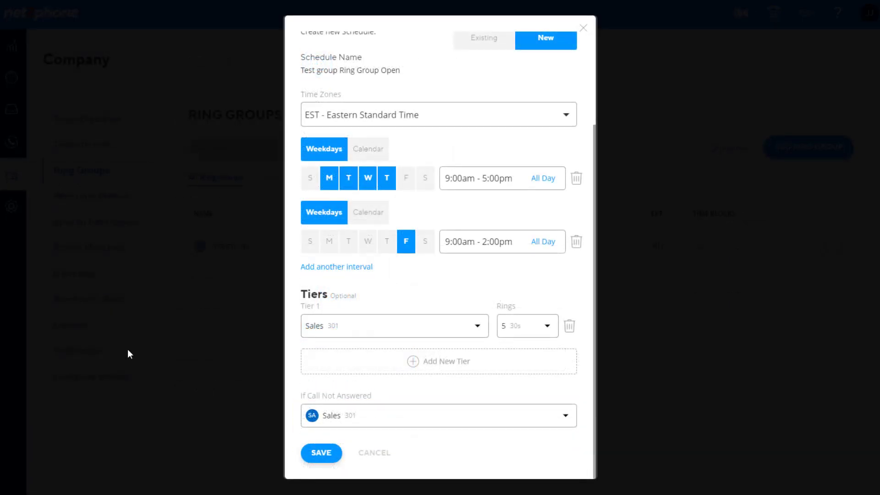
pyautogui.click(321, 453)
# Step: Add Sales 301 as tier 1 of the Closed time block and save it
pyautogui.click(530, 451)
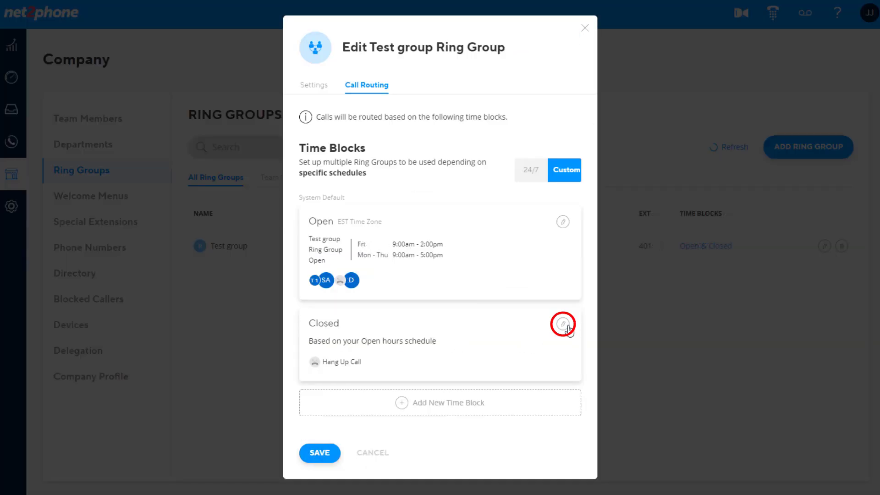
pyautogui.click(566, 326)
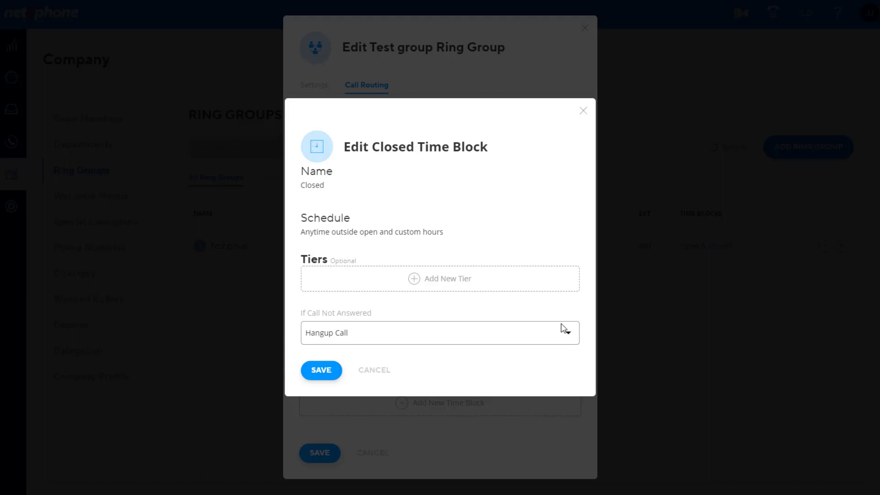
pyautogui.click(476, 277)
pyautogui.click(479, 274)
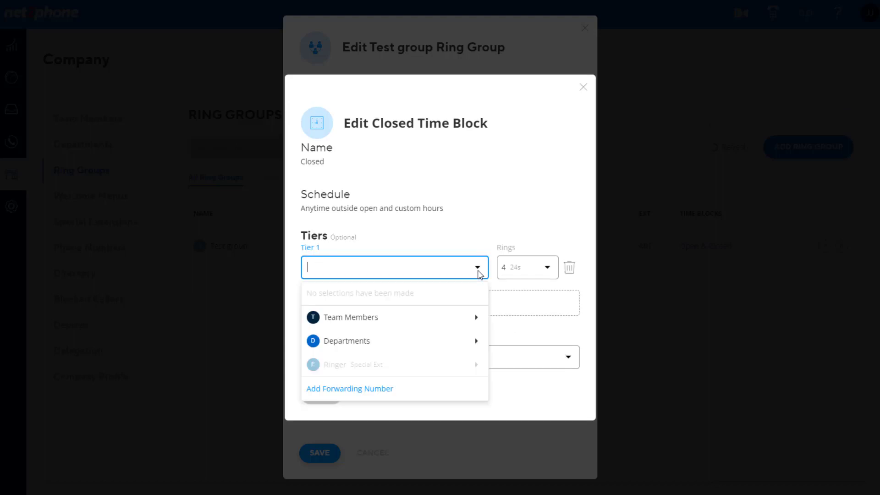
pyautogui.click(447, 338)
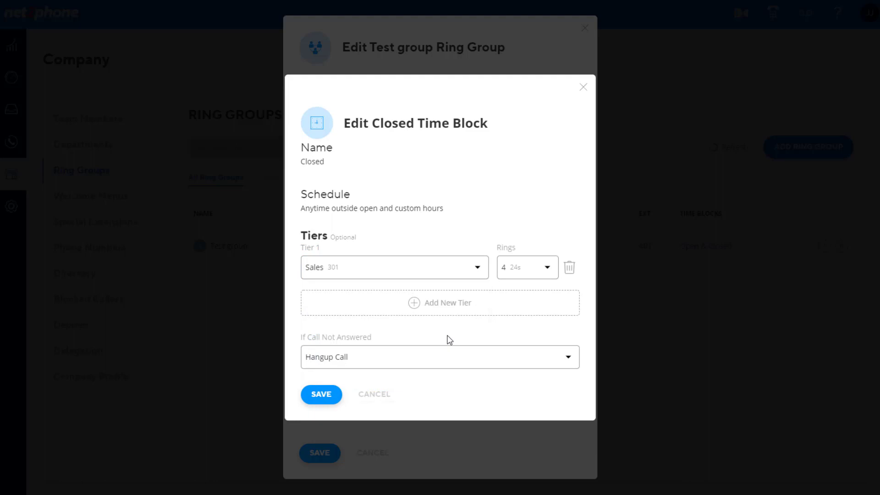
pyautogui.click(322, 395)
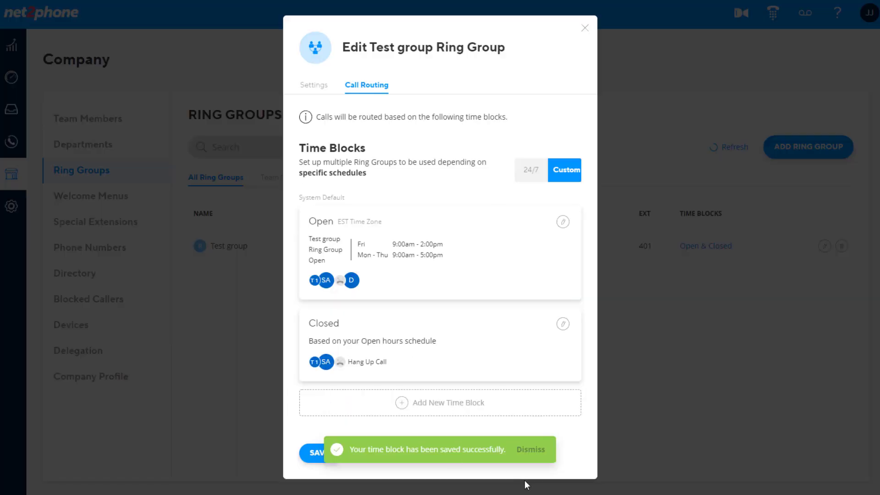
pyautogui.click(539, 450)
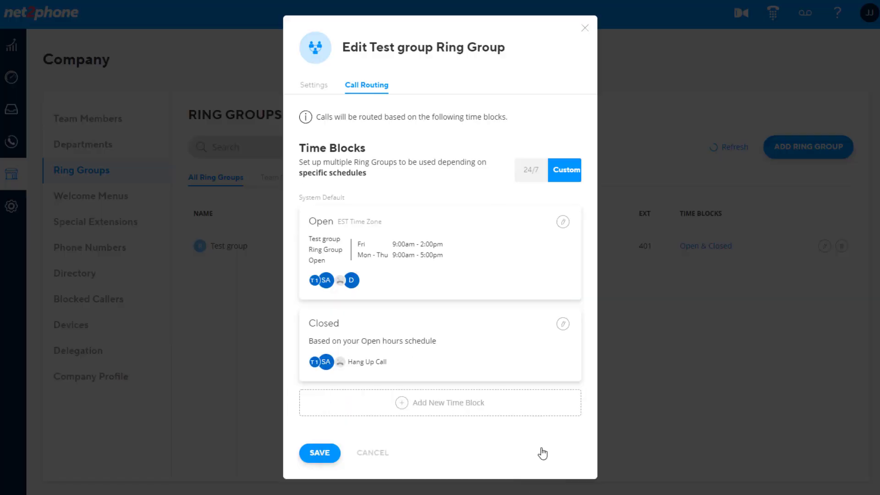
# Step: Save the routing changes and add a new time block named 'Holiday'
pyautogui.click(319, 454)
pyautogui.click(436, 407)
pyautogui.click(389, 155)
pyautogui.write('Holiday')
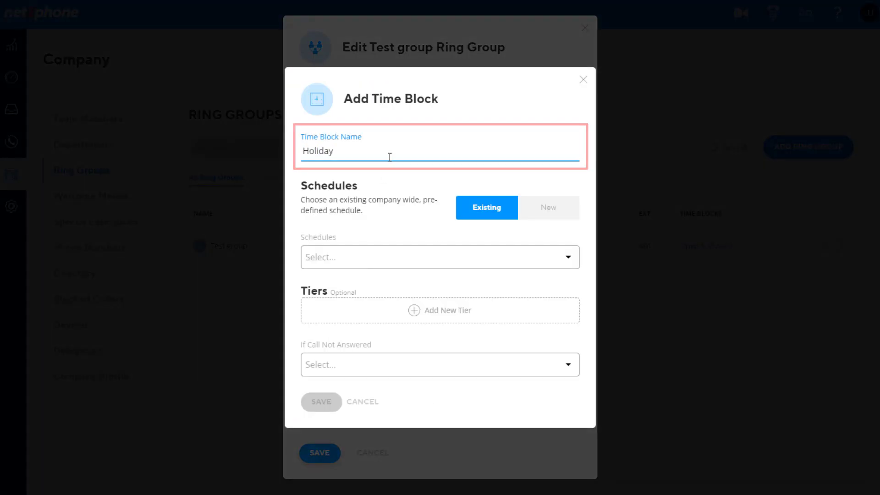
# Step: Give the Holiday block a new calendar schedule for July 4, 2022, all day
pyautogui.click(537, 218)
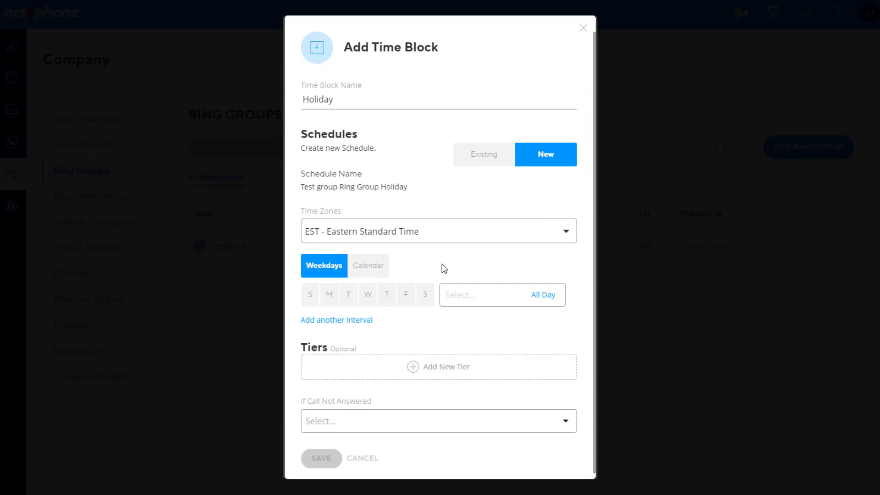
pyautogui.click(376, 268)
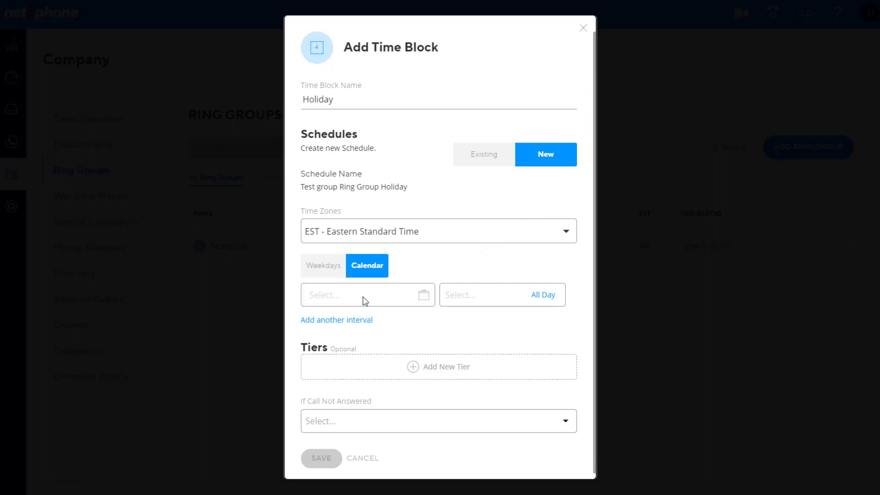
pyautogui.click(422, 296)
pyautogui.click(583, 95)
pyautogui.click(583, 95)
pyautogui.click(583, 95)
pyautogui.click(583, 95)
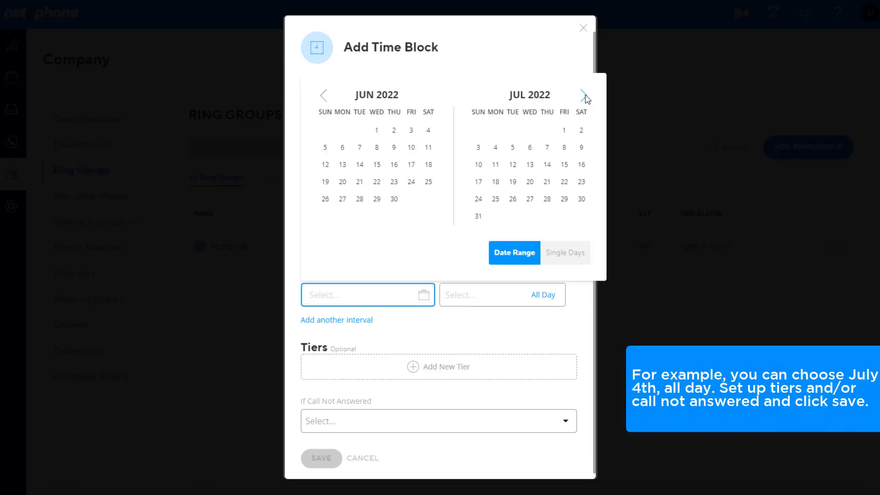
pyautogui.click(583, 95)
pyautogui.click(343, 147)
pyautogui.click(343, 147)
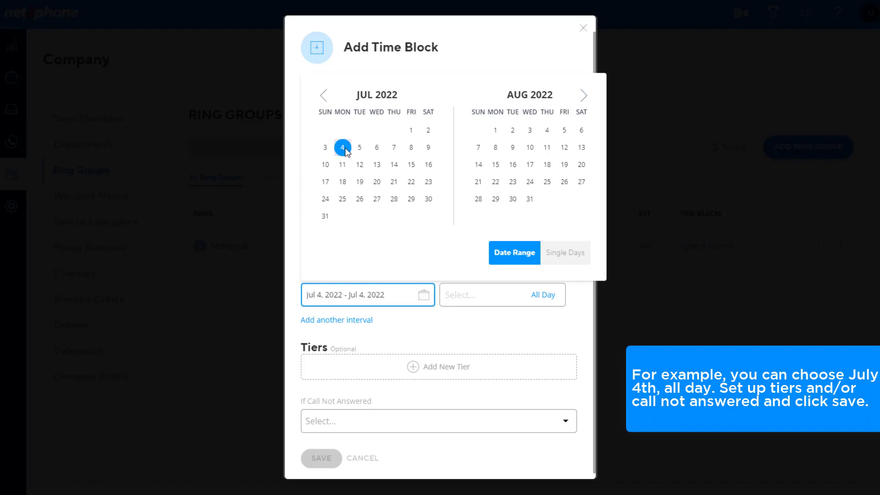
pyautogui.click(543, 294)
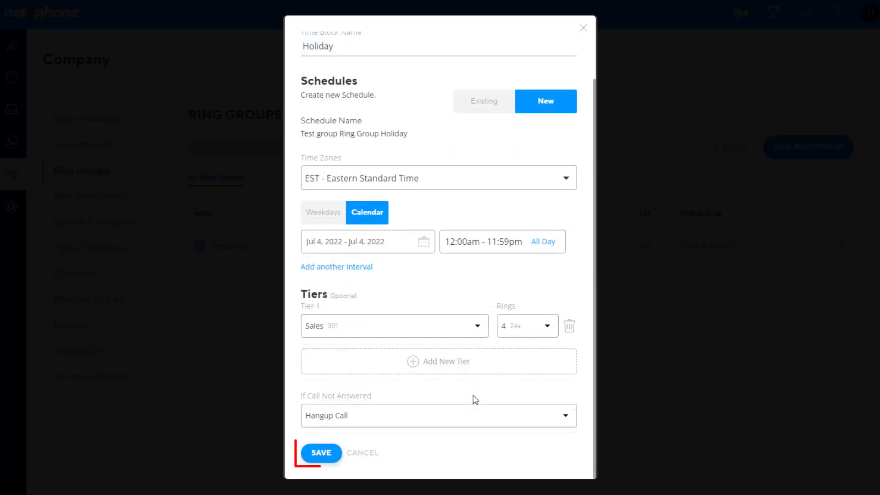
# Step: Save the Holiday time block and then the ring group with its three time blocks
pyautogui.click(324, 454)
pyautogui.scroll(-2, 489, 298)
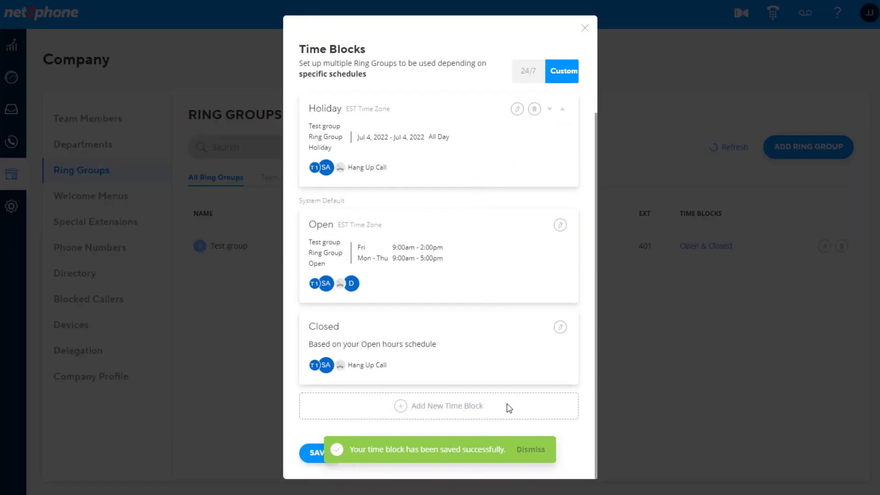
pyautogui.click(317, 453)
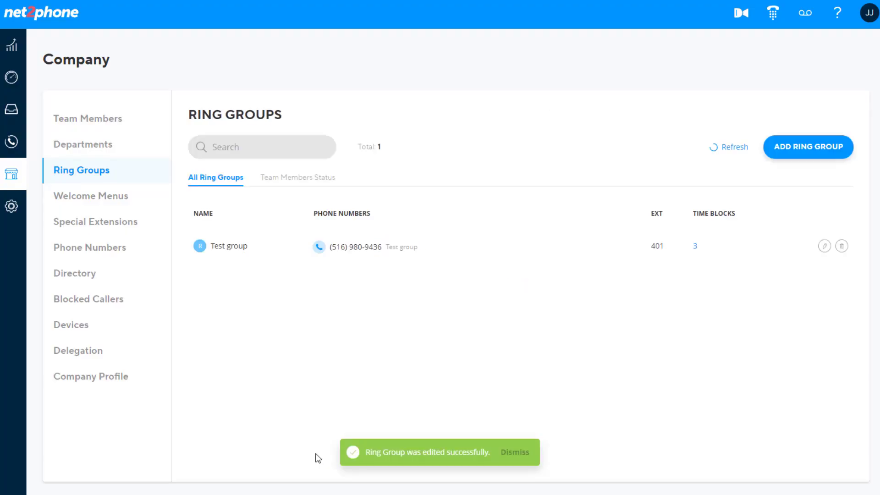
pyautogui.click(516, 452)
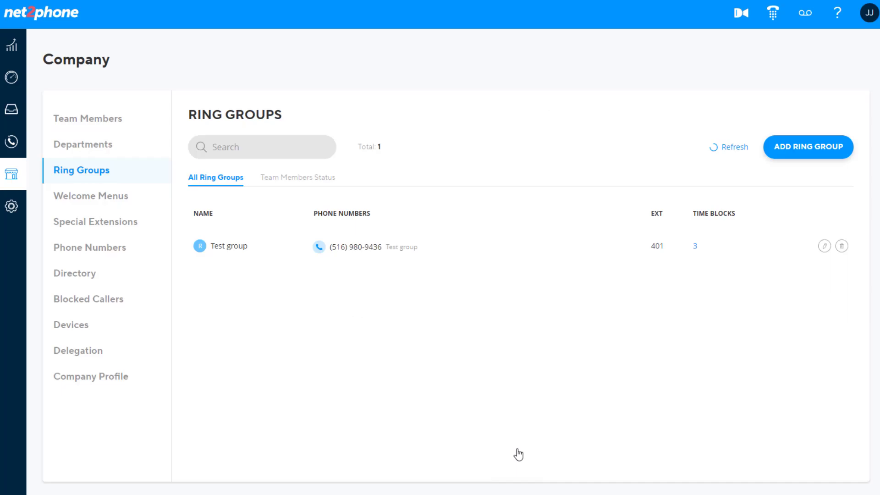